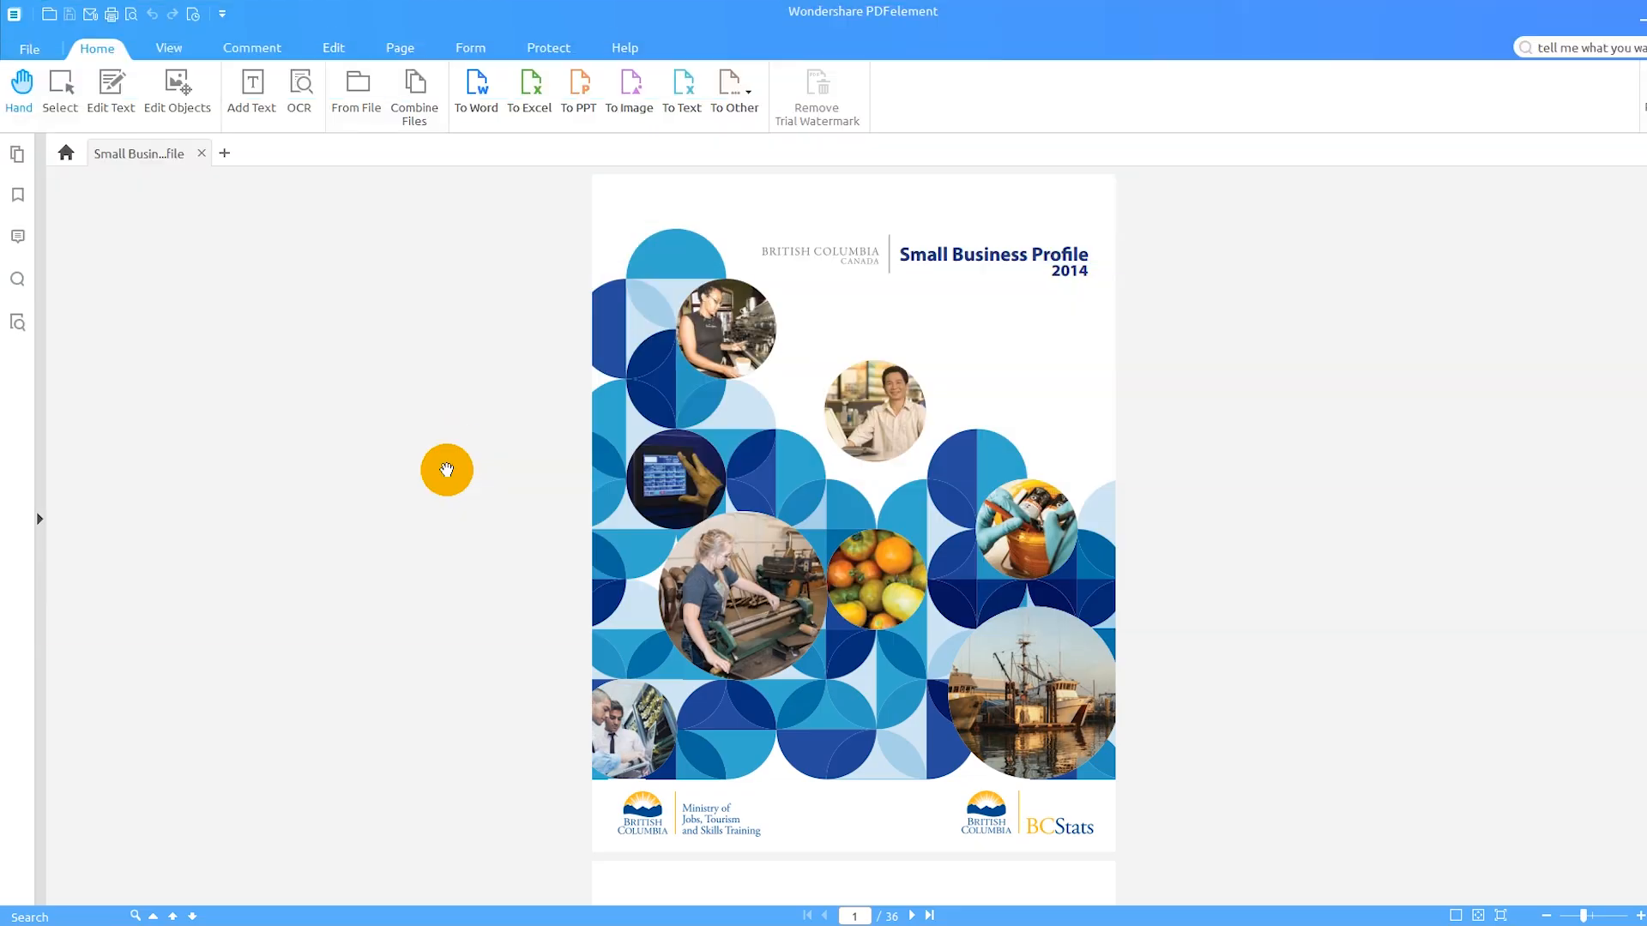
{"action": "scroll", "coordinate": [447, 469], "scroll_direction": "down", "scroll_amount": 2}
{"action": "scroll", "coordinate": [447, 470], "scroll_direction": "down", "scroll_amount": 3}
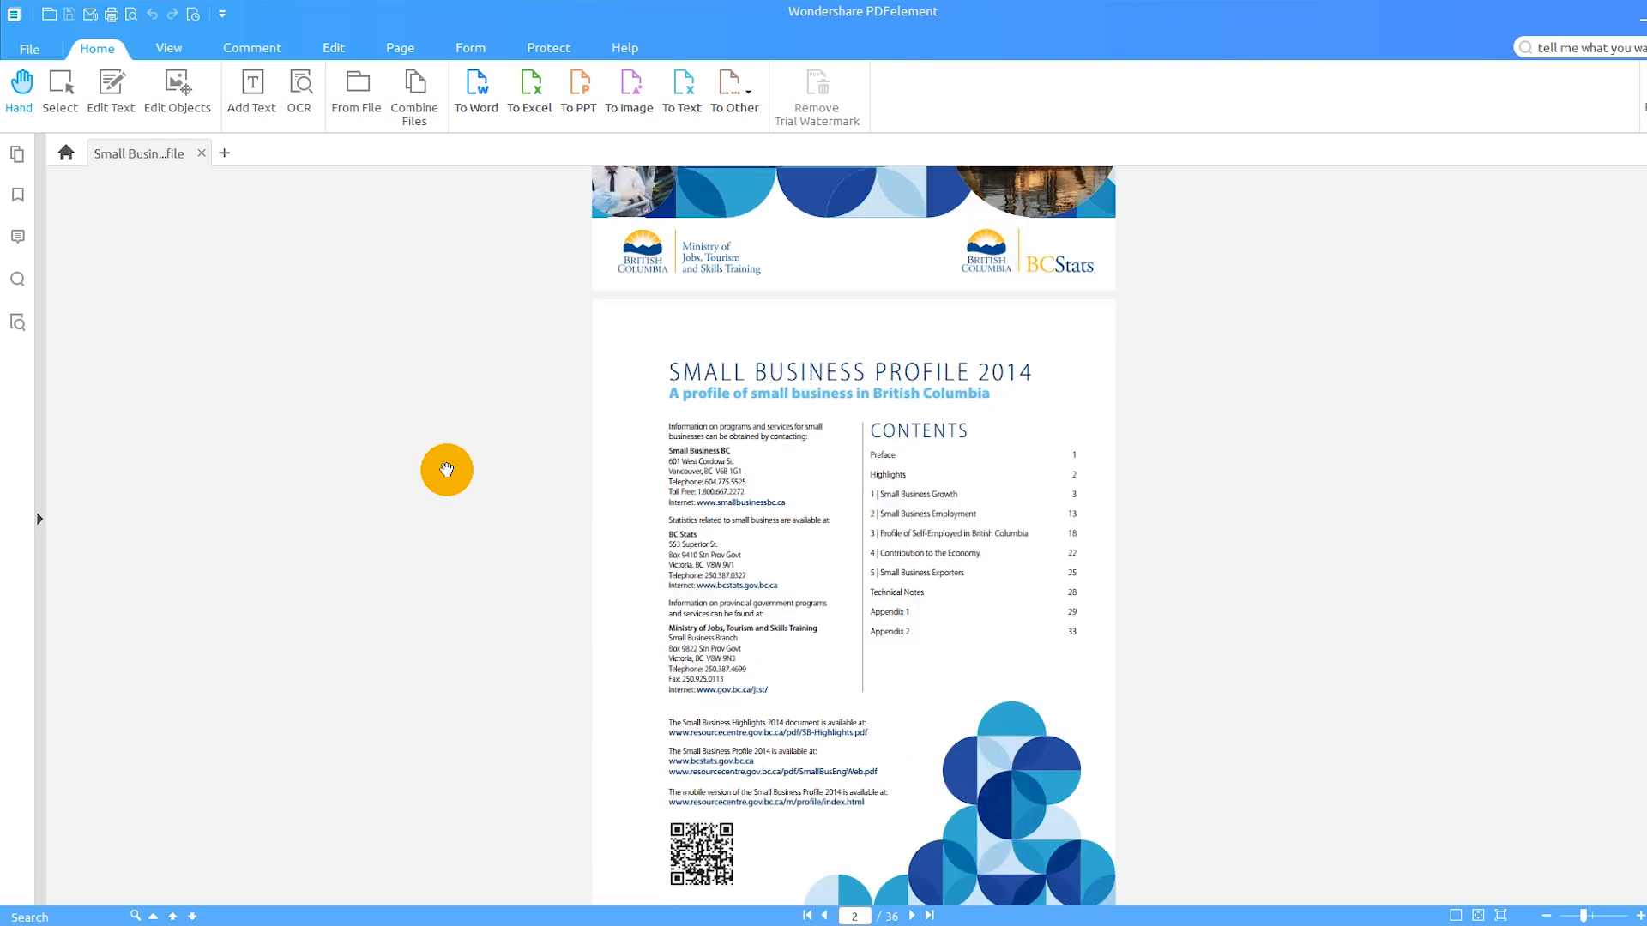
{"action": "scroll", "coordinate": [447, 470], "scroll_direction": "down", "scroll_amount": 1}
{"action": "scroll", "coordinate": [446, 470], "scroll_direction": "down", "scroll_amount": 3}
{"action": "scroll", "coordinate": [447, 470], "scroll_direction": "down", "scroll_amount": 2}
{"action": "scroll", "coordinate": [446, 471], "scroll_direction": "down", "scroll_amount": 2}
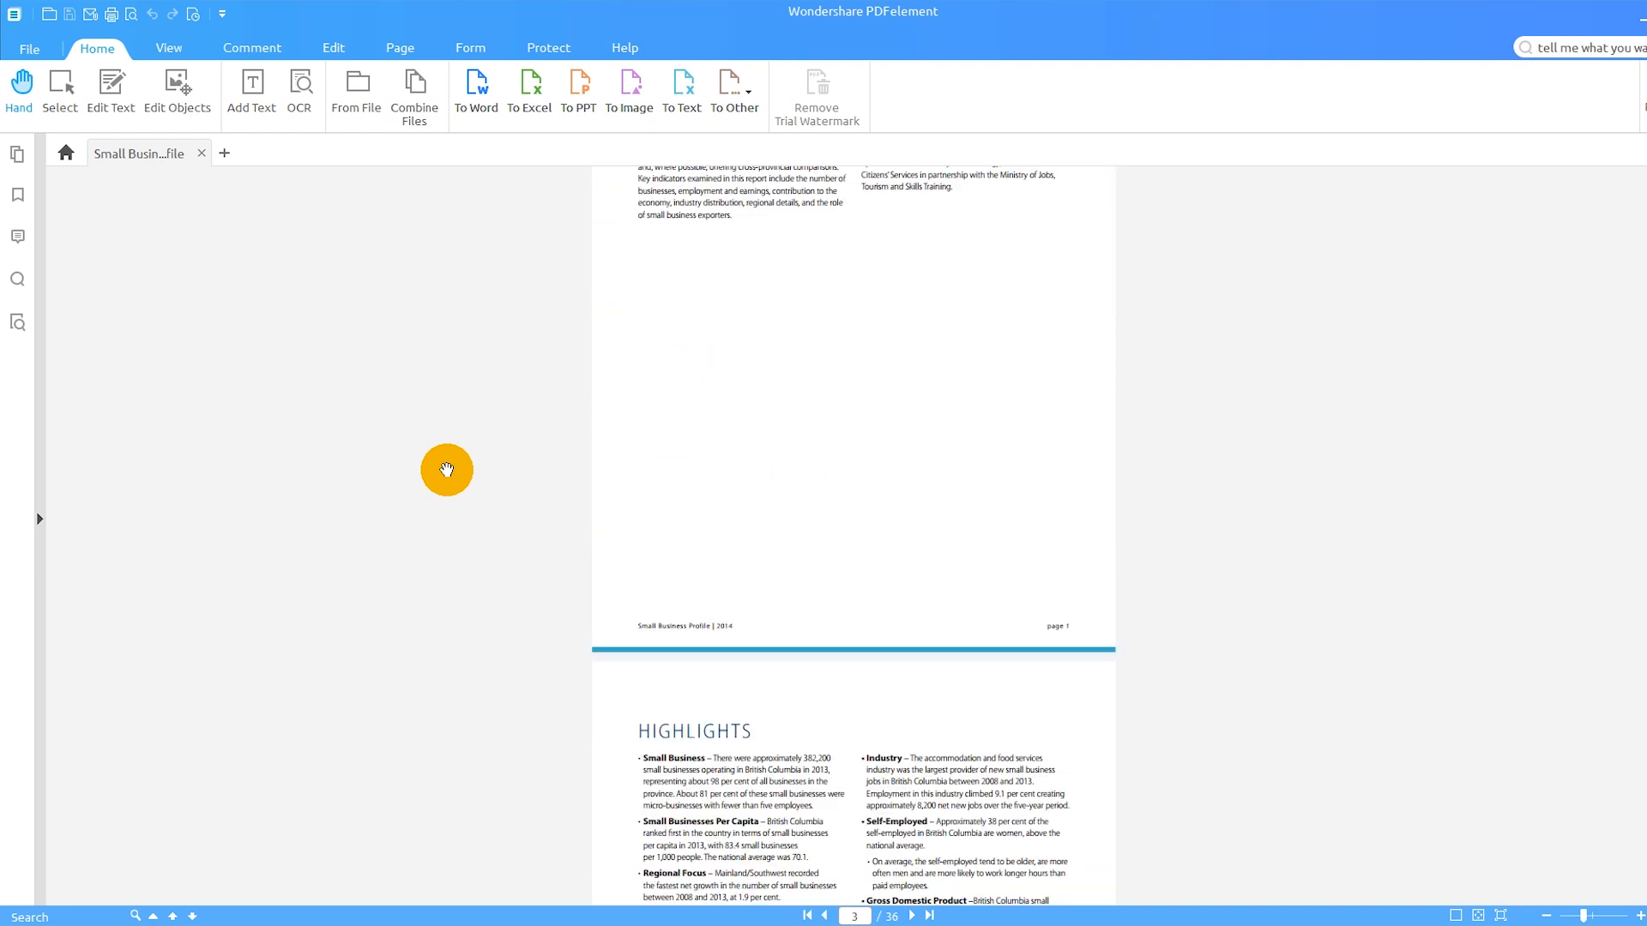
{"action": "scroll", "coordinate": [447, 469], "scroll_direction": "down", "scroll_amount": 3}
{"action": "scroll", "coordinate": [447, 470], "scroll_direction": "down", "scroll_amount": 1}
{"action": "scroll", "coordinate": [447, 470], "scroll_direction": "down", "scroll_amount": 3}
{"action": "scroll", "coordinate": [447, 470], "scroll_direction": "down", "scroll_amount": 1}
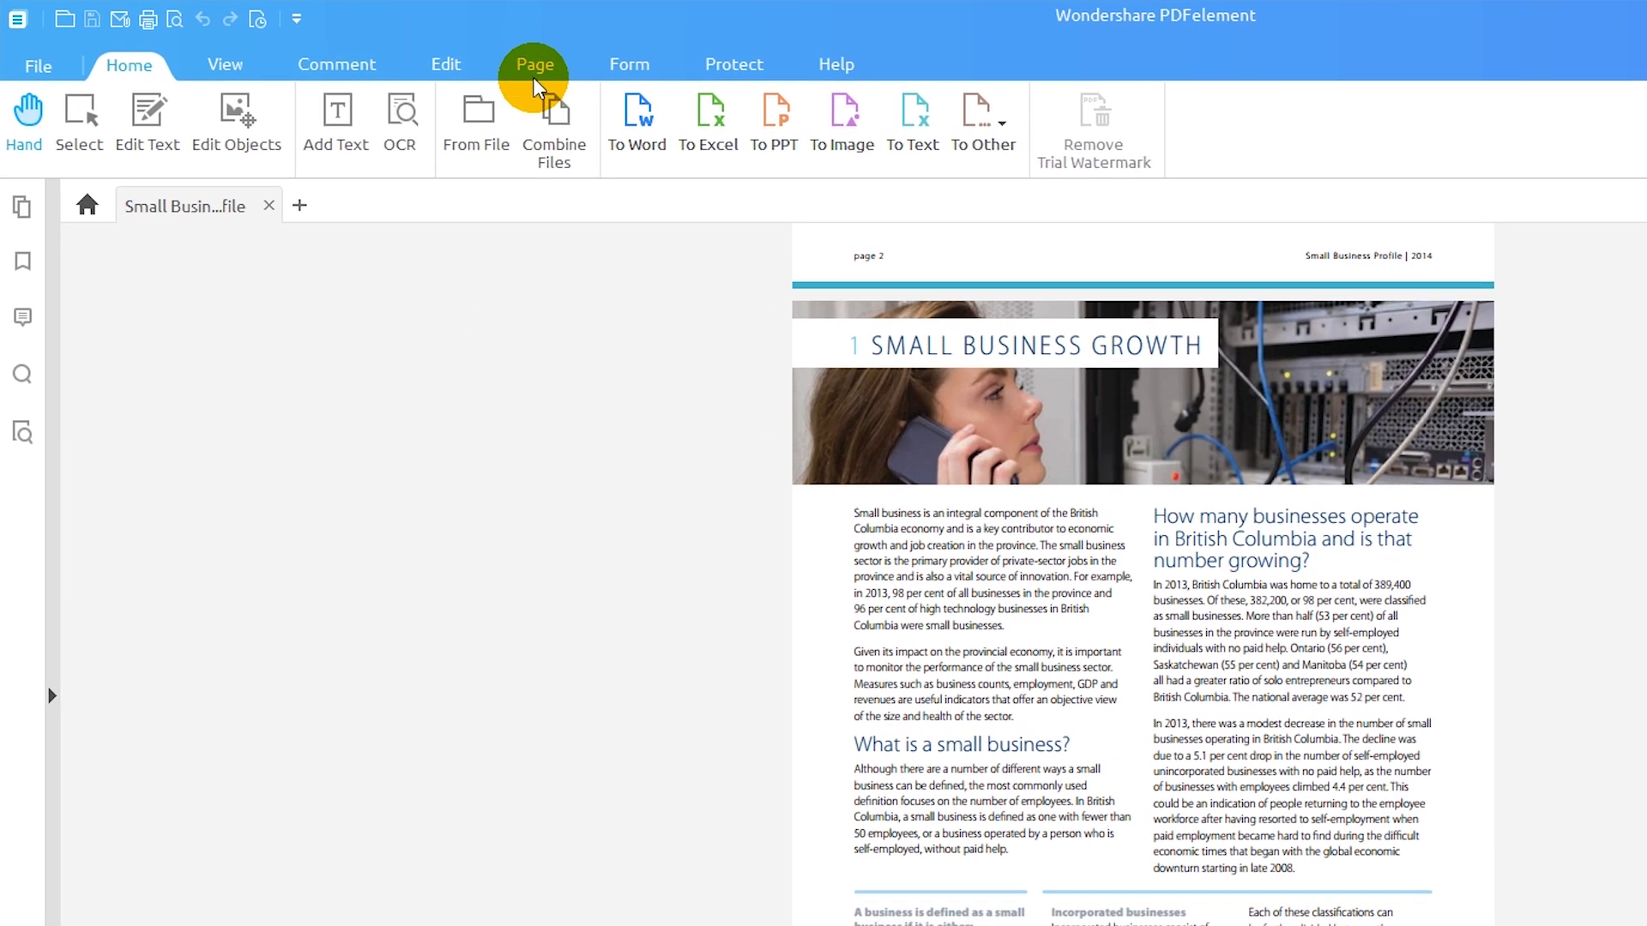
Reveal the page-editing tools with the Small Business Growth page in view
{"action": "left_click", "coordinate": [401, 49]}
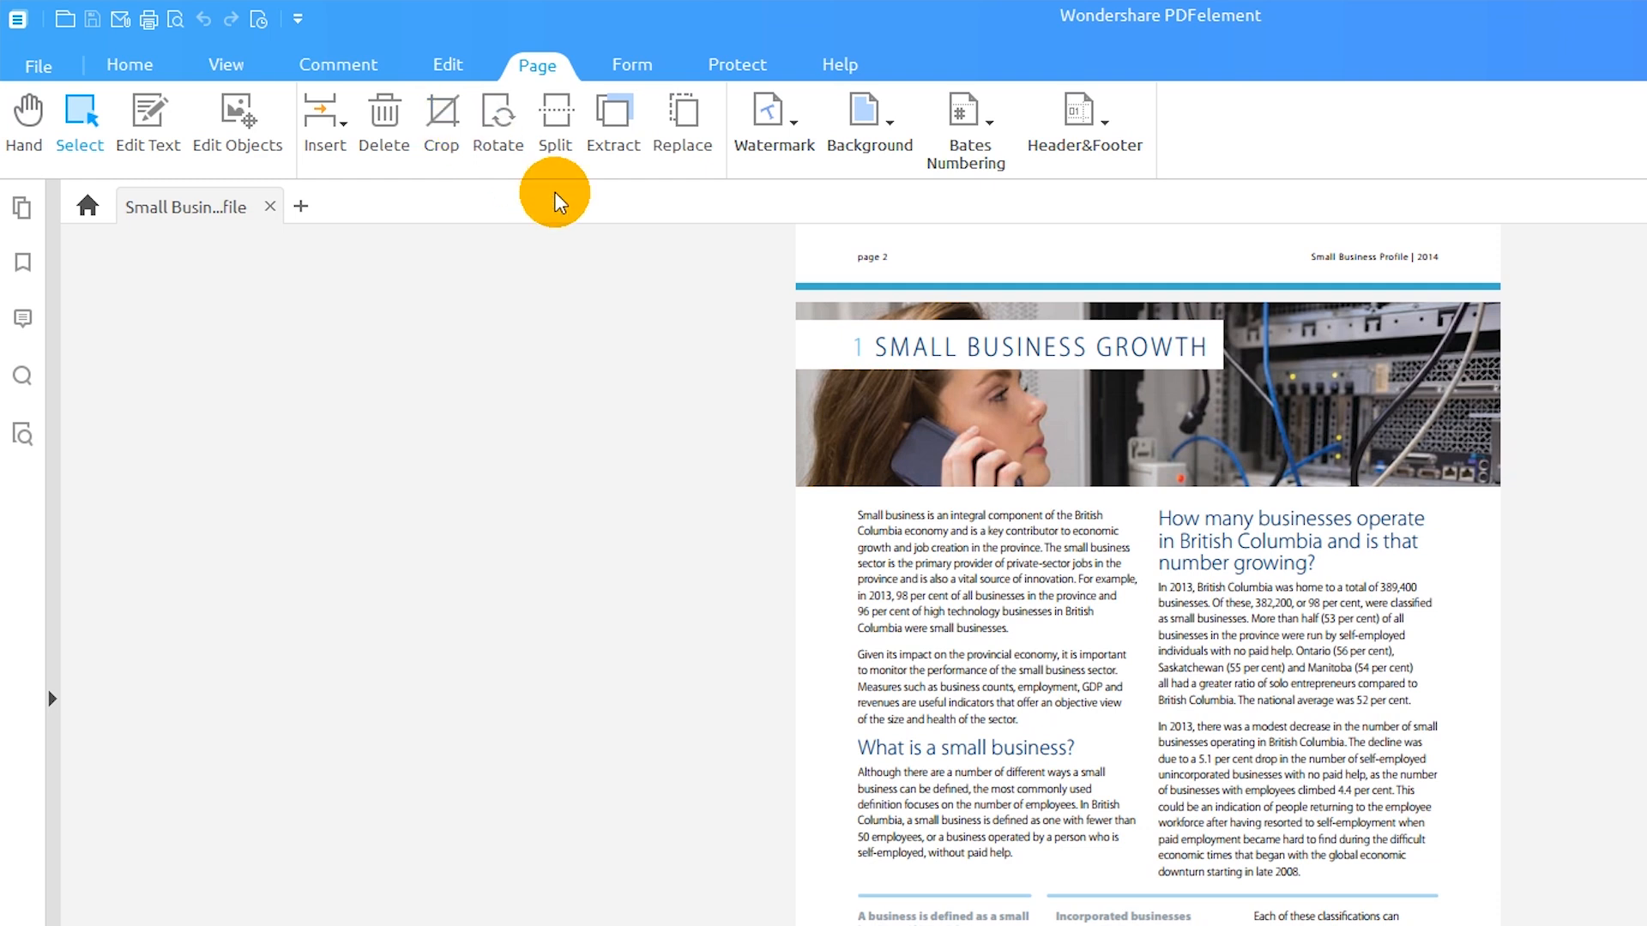
Draw a crop rectangle around page 5's content and bring up its Crop Settings
{"action": "left_click_drag", "start_coordinate": [810, 316], "coordinate": [1110, 887]}
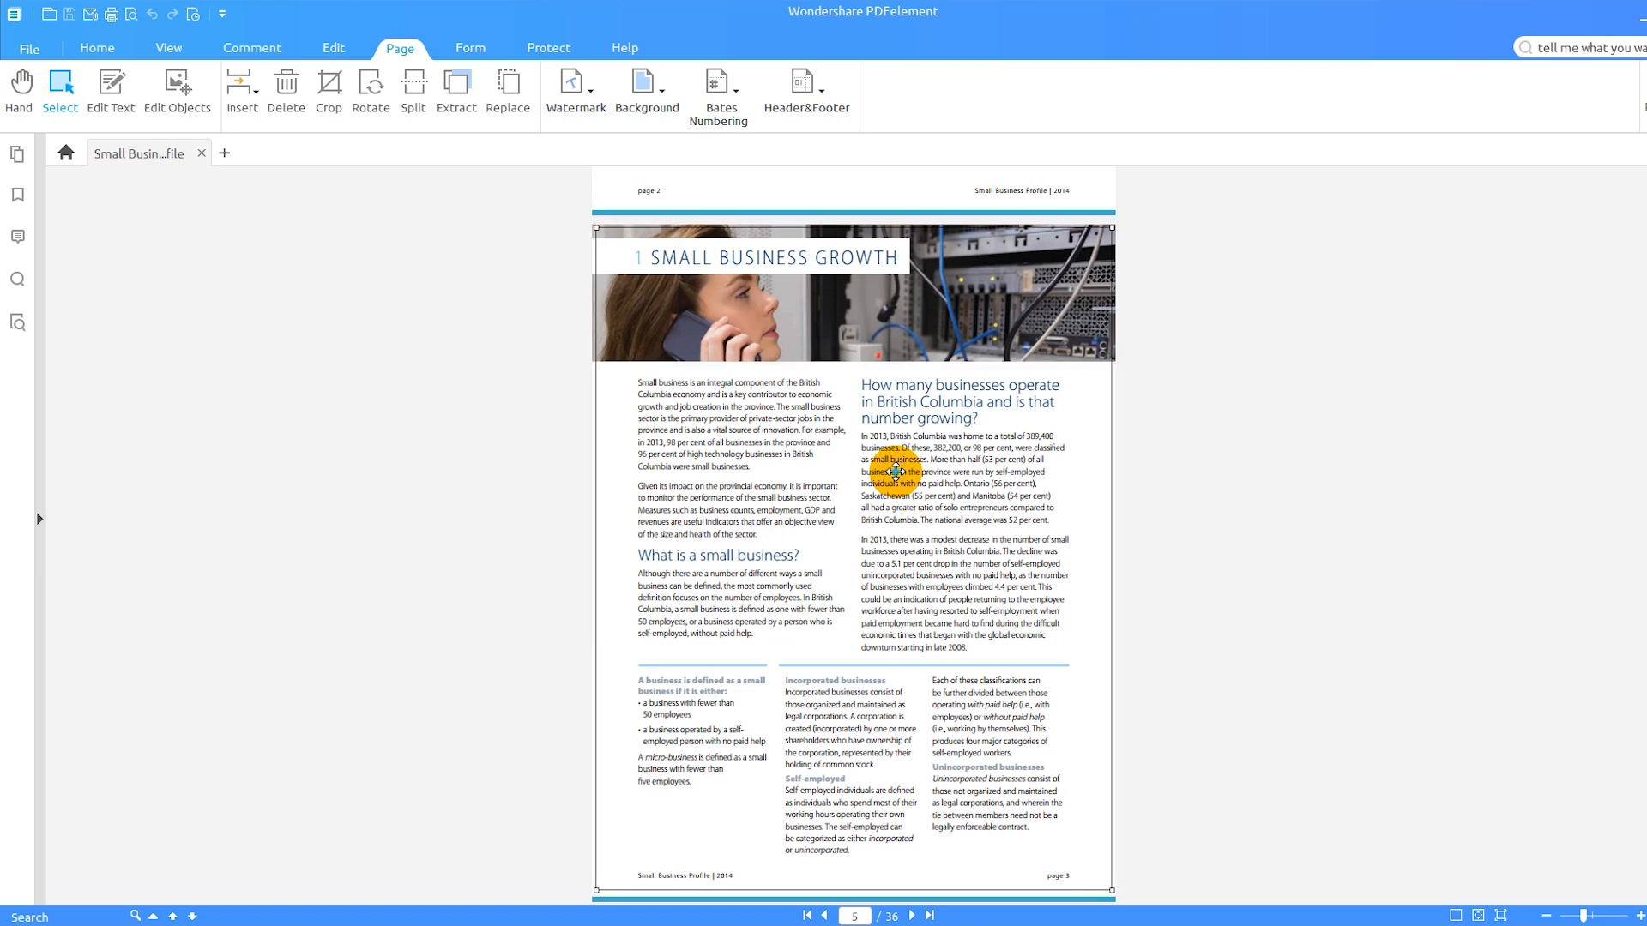
{"action": "double_click", "coordinate": [894, 471]}
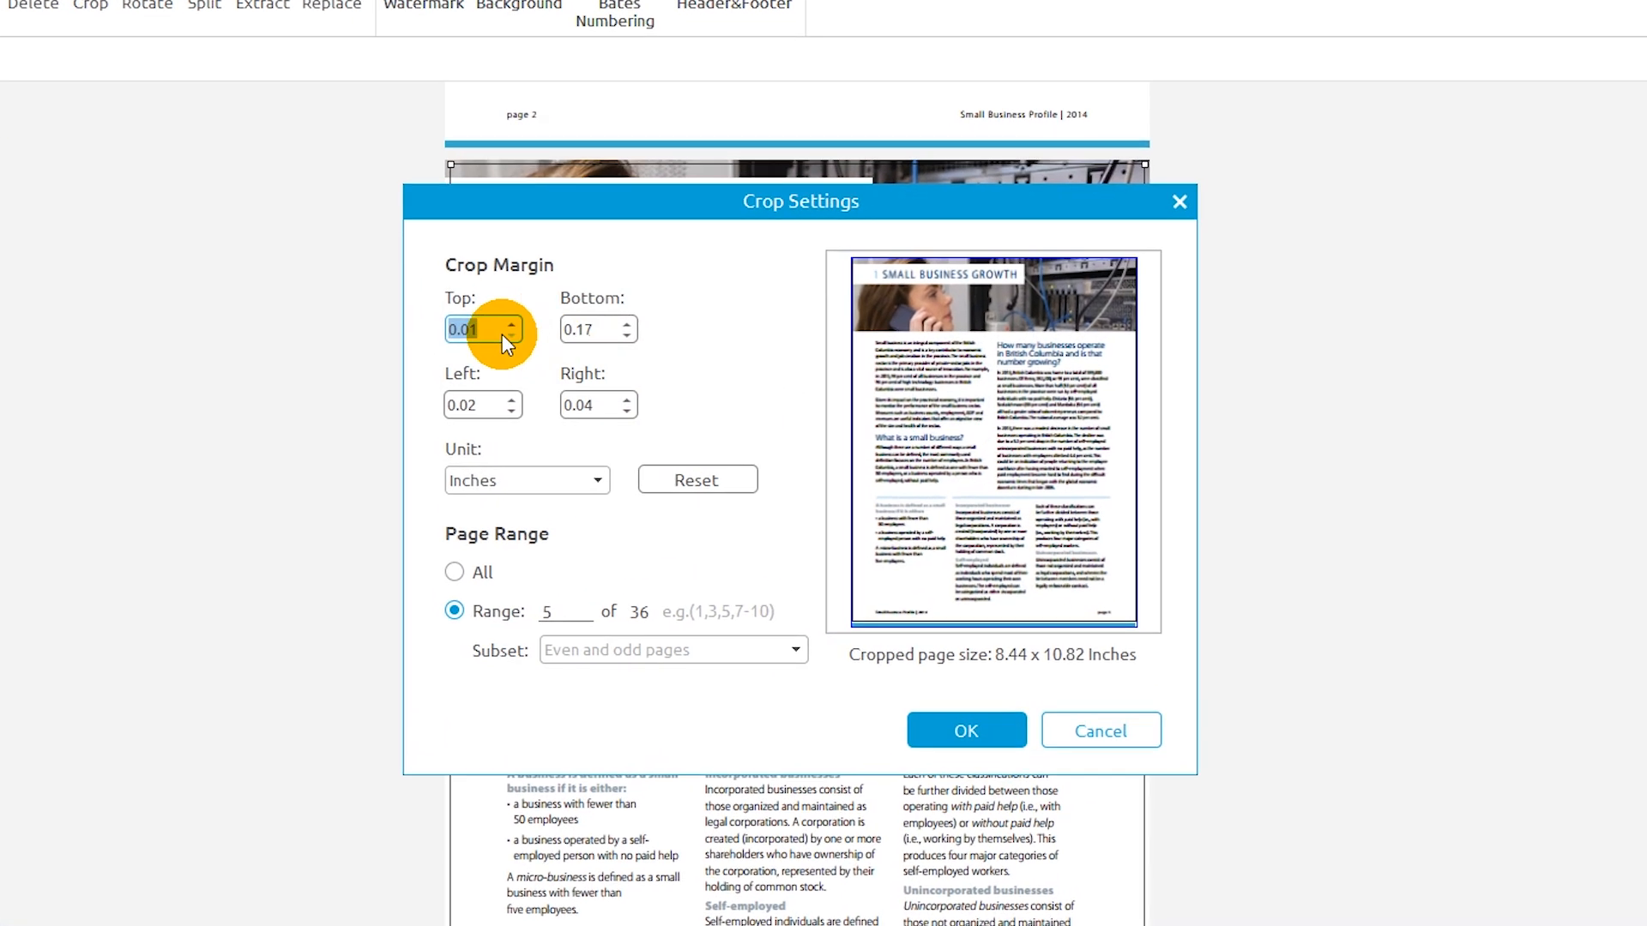
{"action": "type", "text": "0"}
Apply margins Top/Left/Right 0, Bottom 0.3 in across page range 2–36
{"action": "double_click", "coordinate": [466, 404]}
{"action": "type", "text": "0"}
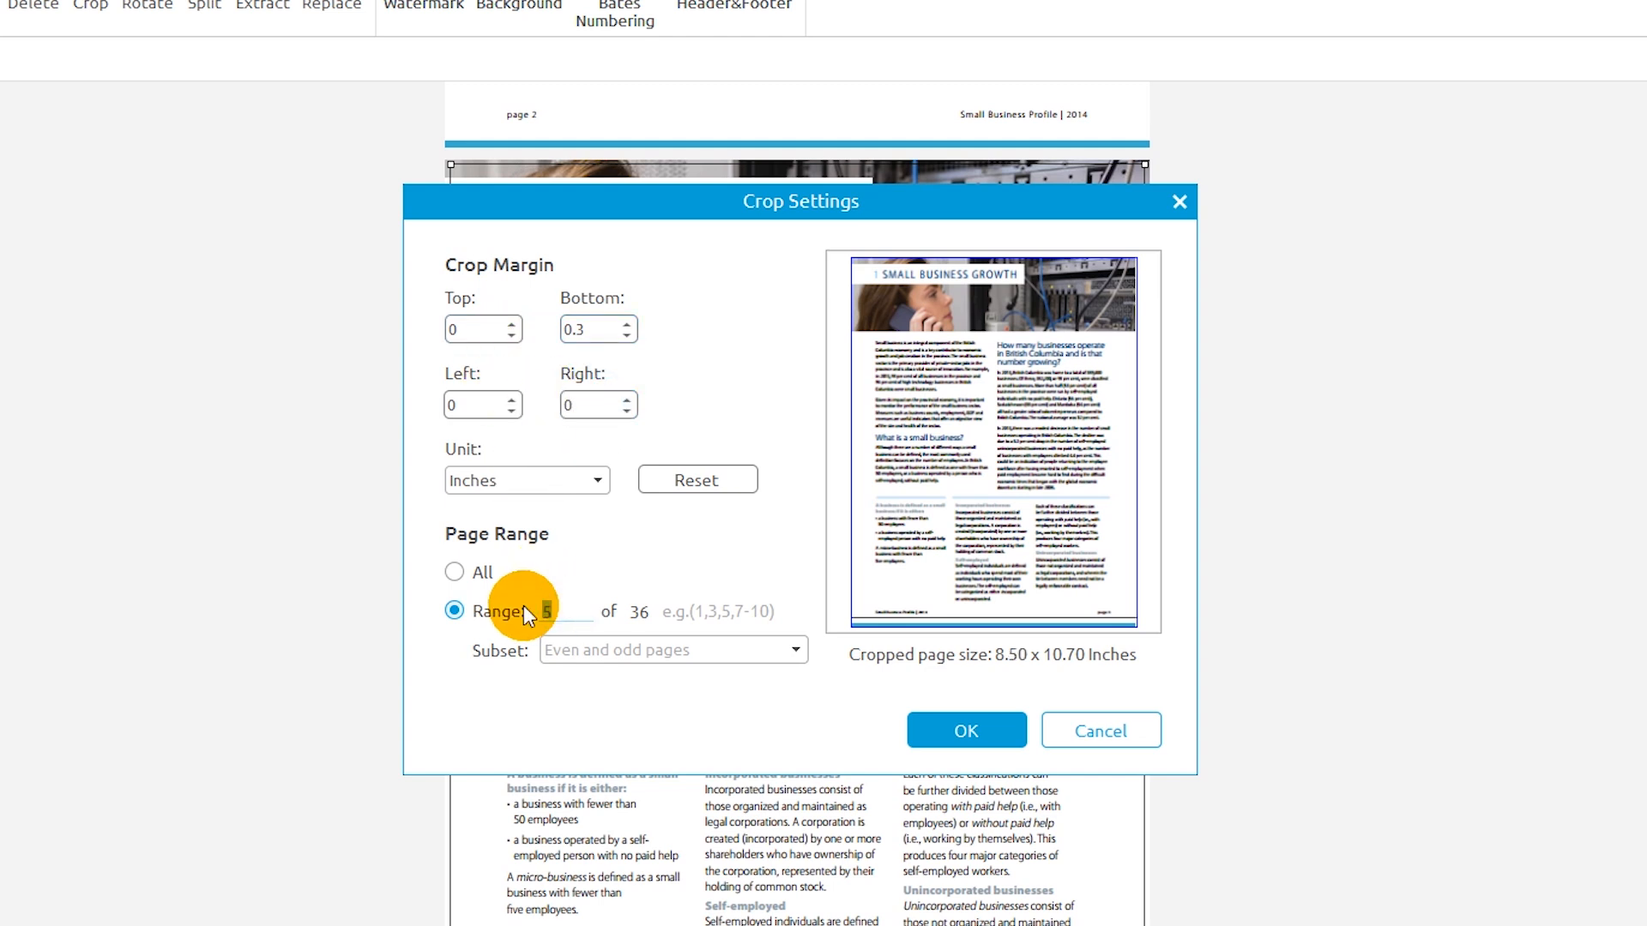
{"action": "left_click", "coordinate": [935, 732]}
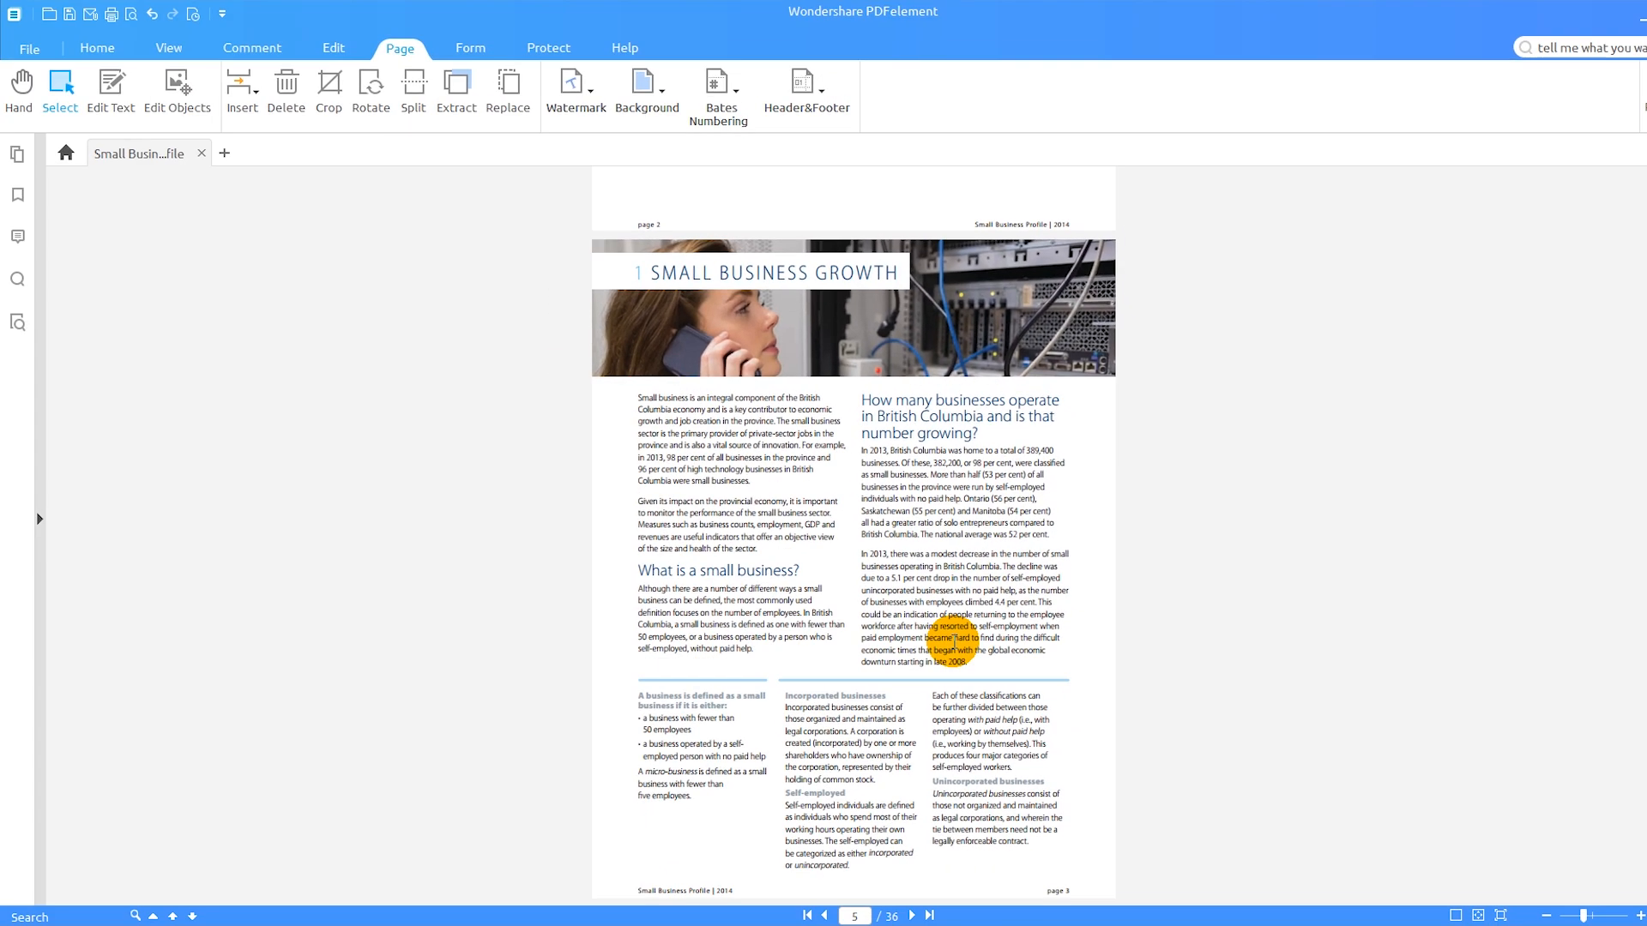
{"action": "scroll", "coordinate": [953, 639], "scroll_direction": "down", "scroll_amount": 3}
{"action": "scroll", "coordinate": [952, 640], "scroll_direction": "down", "scroll_amount": 4}
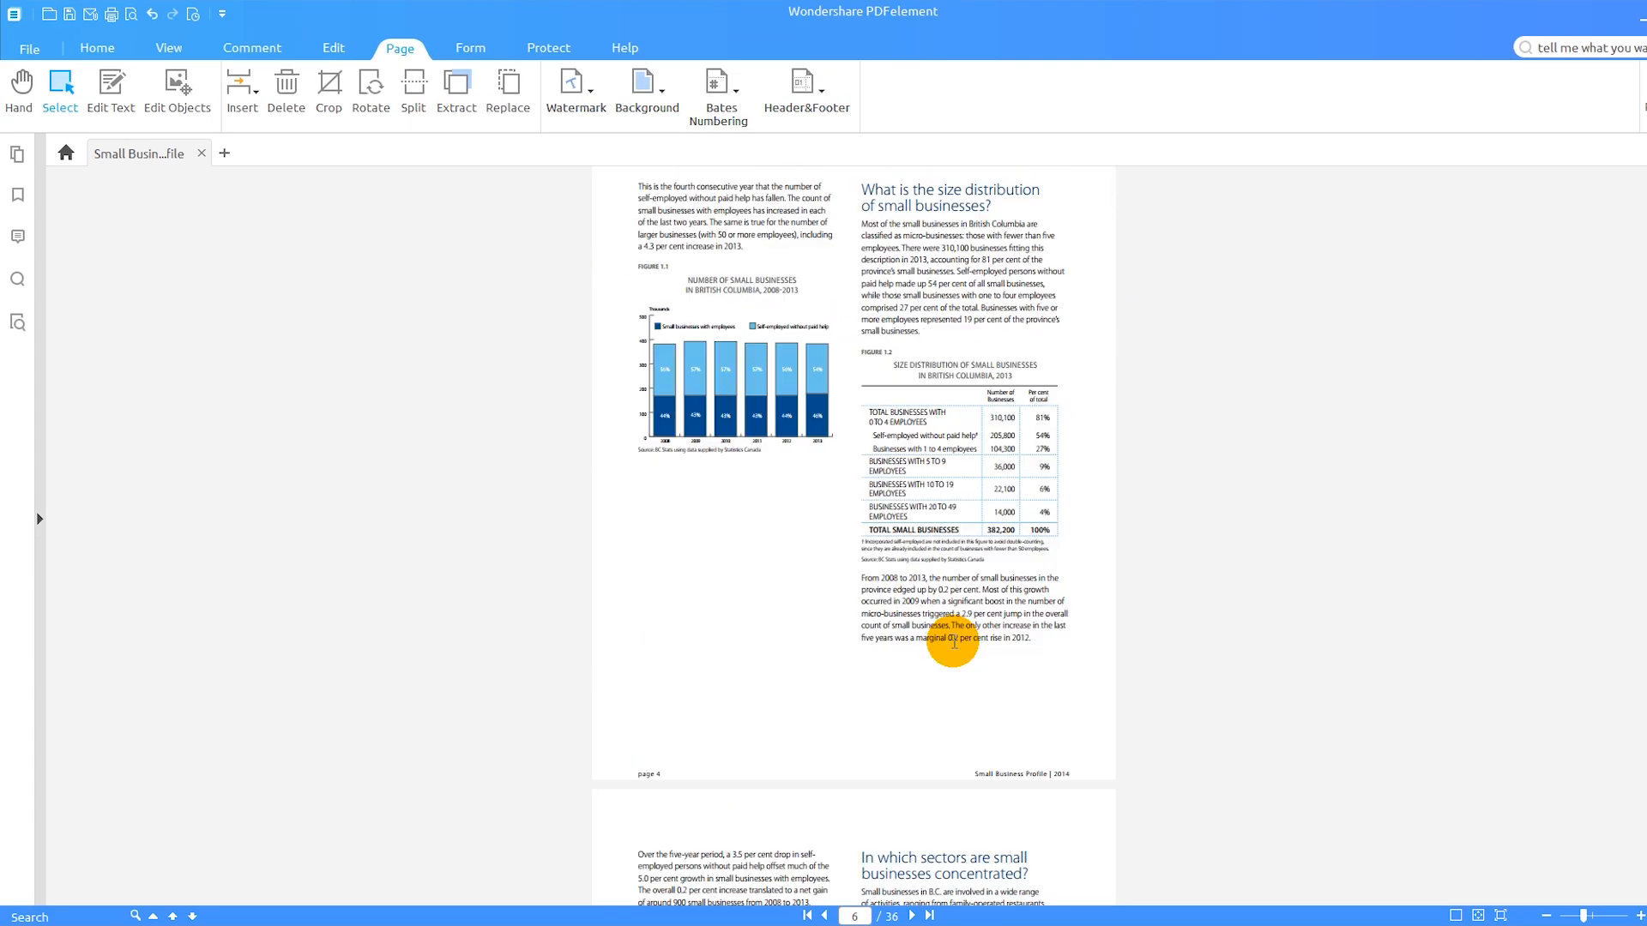
{"action": "scroll", "coordinate": [952, 640], "scroll_direction": "down", "scroll_amount": 1}
{"action": "scroll", "coordinate": [952, 641], "scroll_direction": "down", "scroll_amount": 6}
{"action": "scroll", "coordinate": [952, 640], "scroll_direction": "down", "scroll_amount": 2}
{"action": "scroll", "coordinate": [952, 641], "scroll_direction": "down", "scroll_amount": 7}
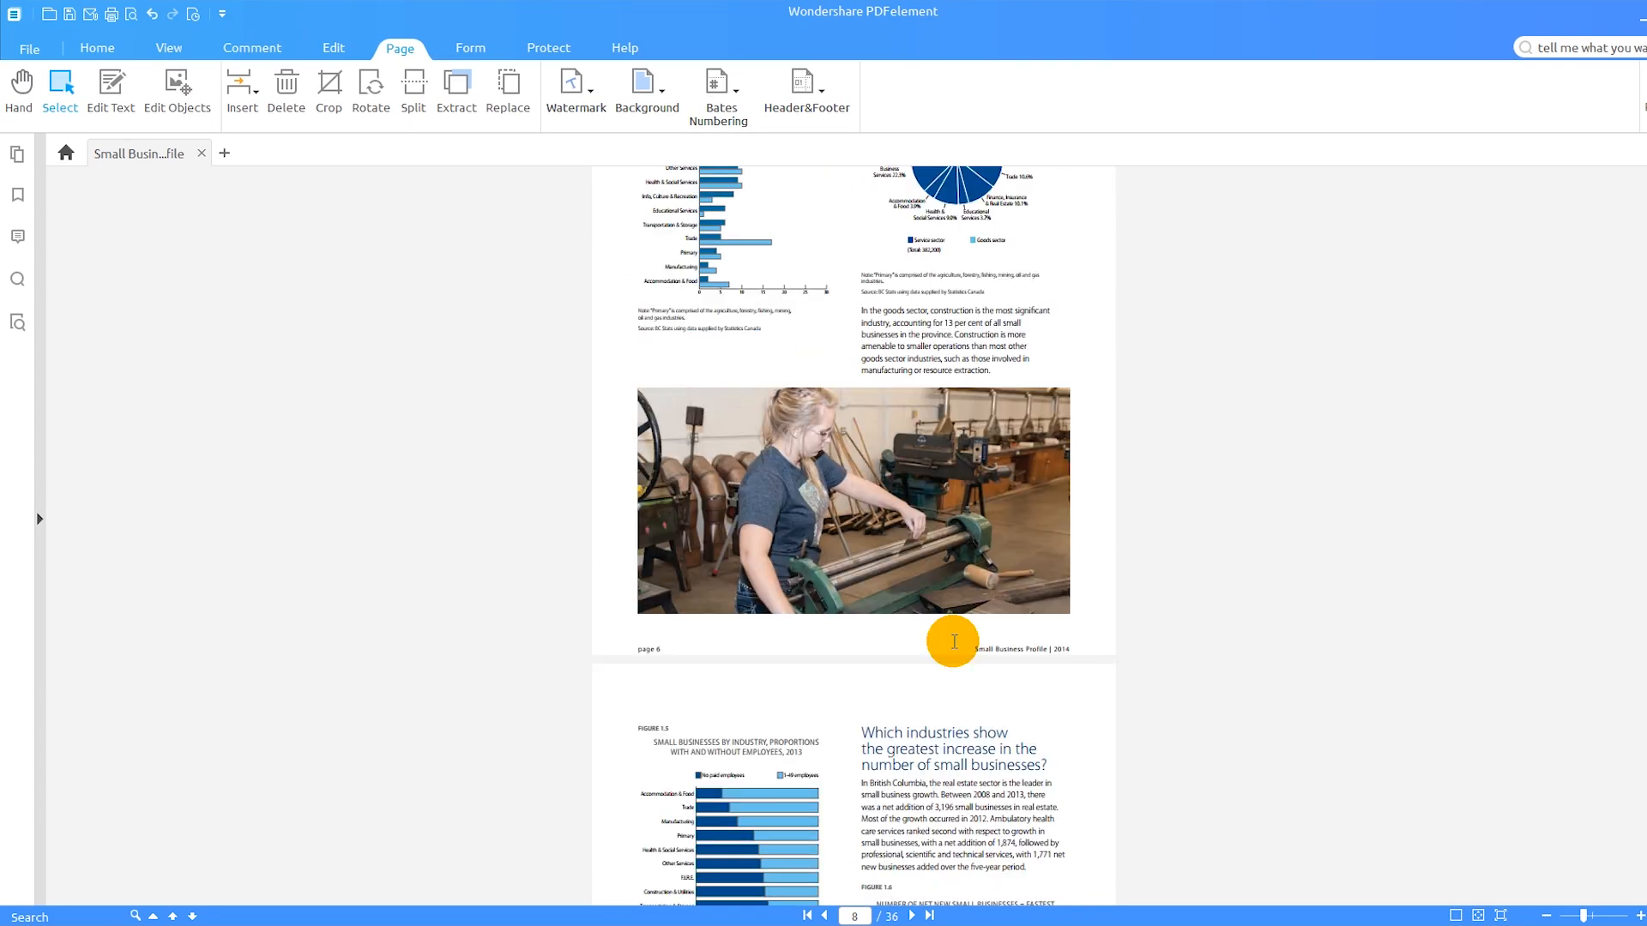